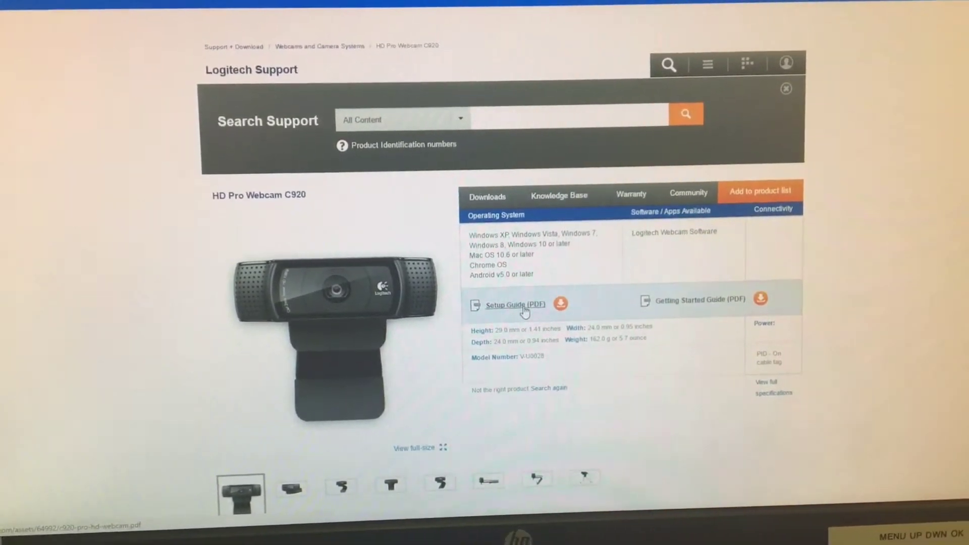
- Show the Windows 10 software downloads on the C920 support page's Downloads tab
left_click(490, 191)
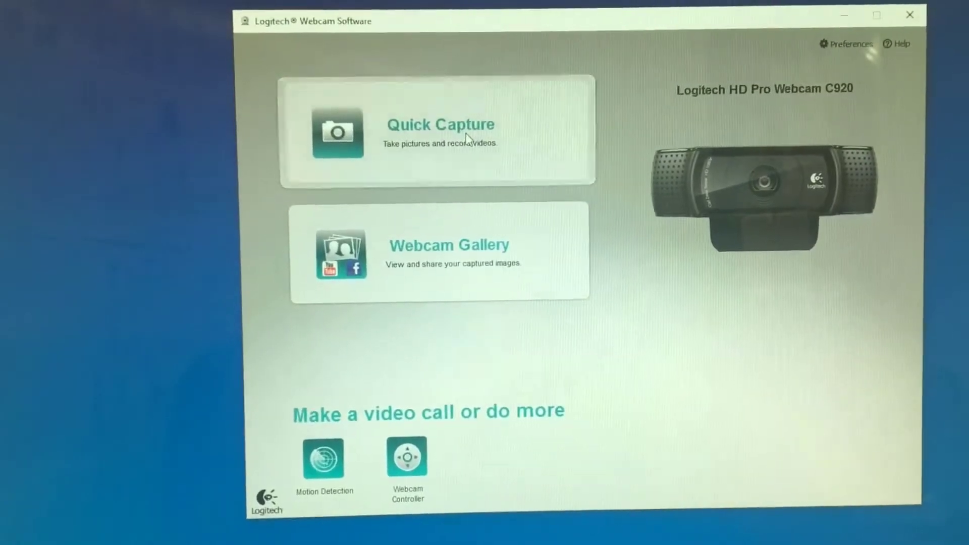
- Open the Quick Capture live preview, zoom in two steps and pan the framing right
left_click(463, 144)
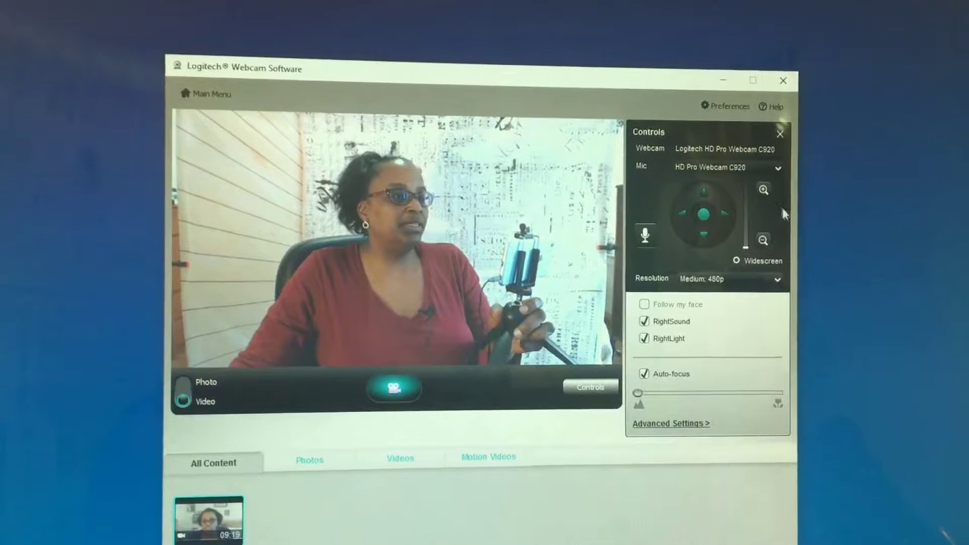
left_click(762, 195)
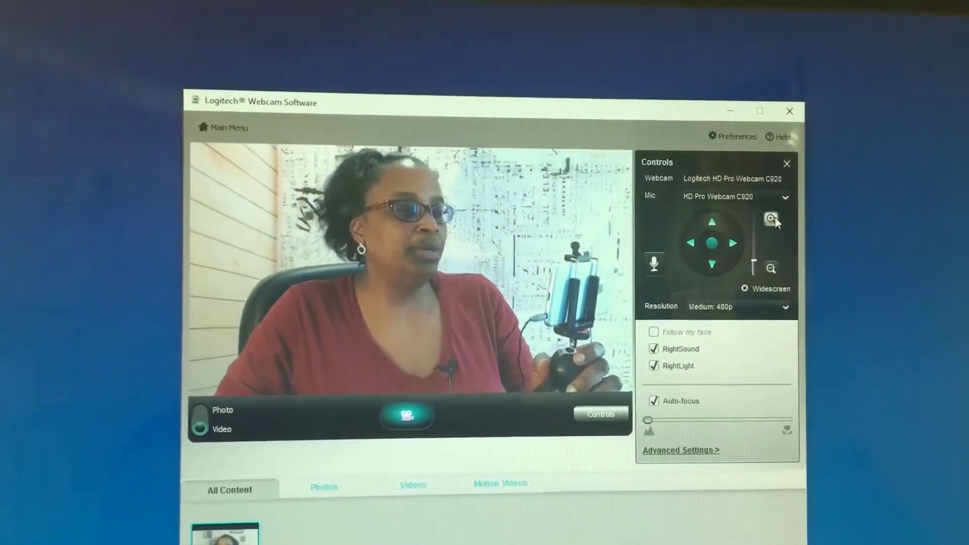
left_click(769, 228)
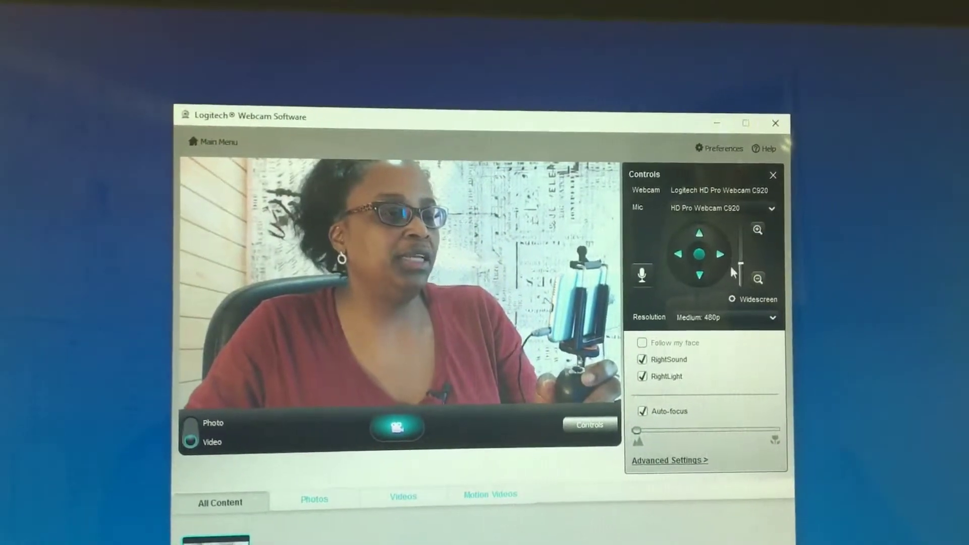
left_click(723, 258)
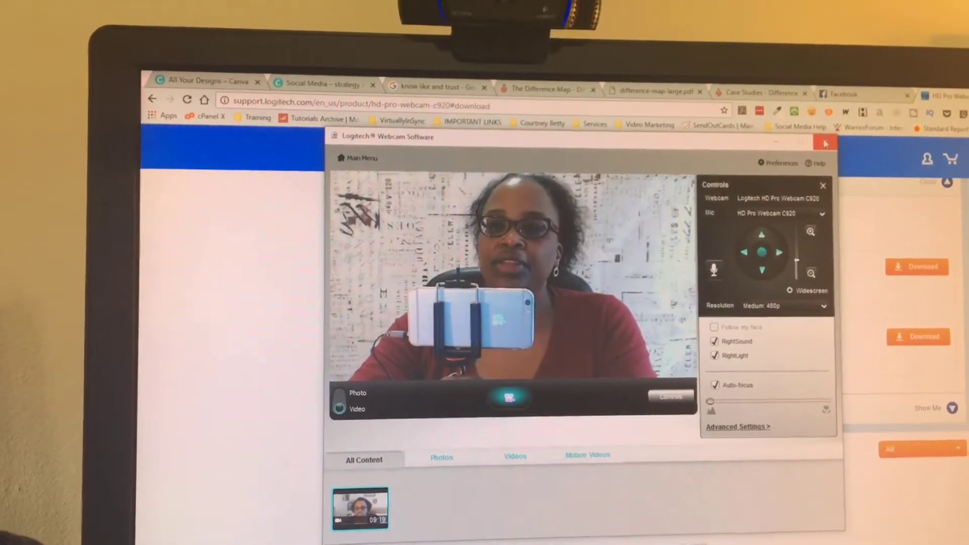
- Close the Logitech Webcam Software window from its title bar
left_click(825, 142)
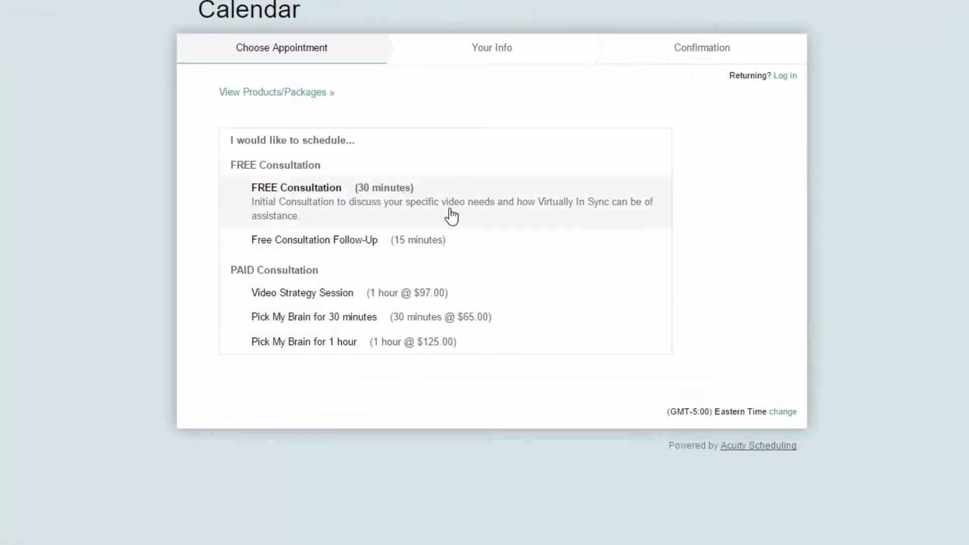
- Pick the 30-minute FREE Consultation and confirm (GMT-5:00) Eastern Time as the time zone
left_click(377, 195)
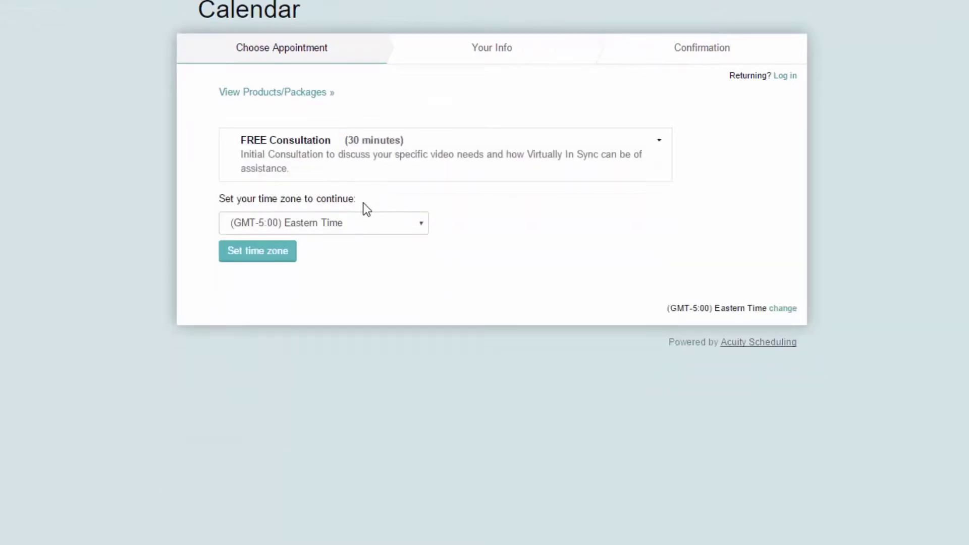
left_click(419, 222)
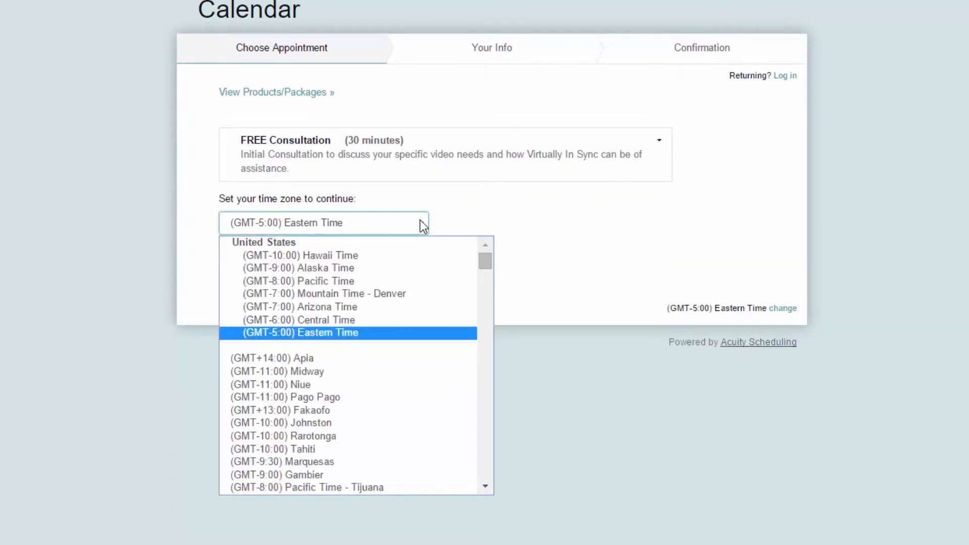
left_click(392, 227)
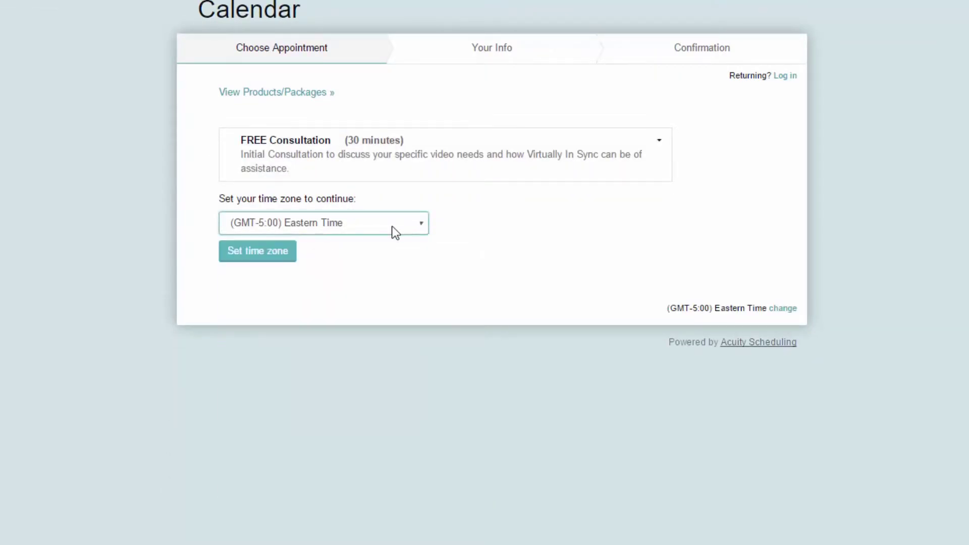
left_click(270, 256)
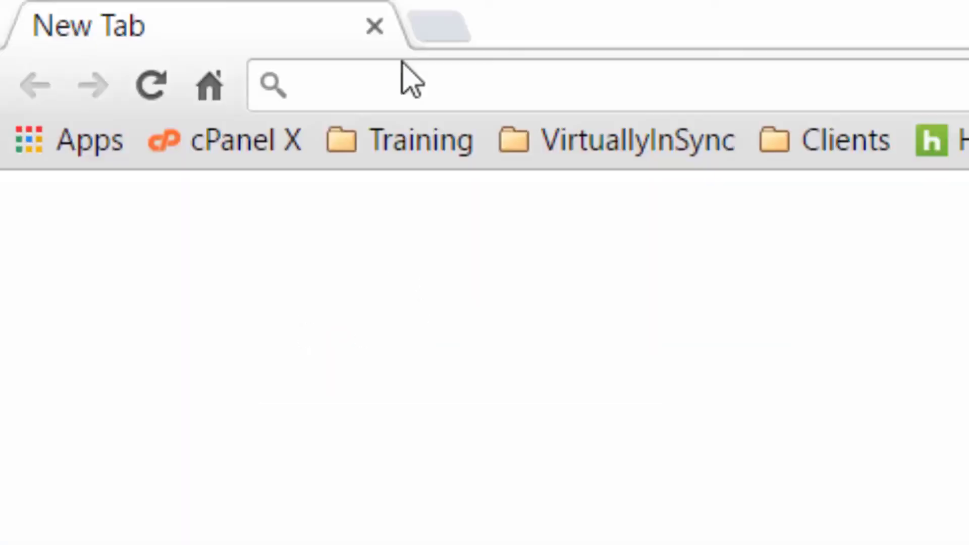
type("ww")
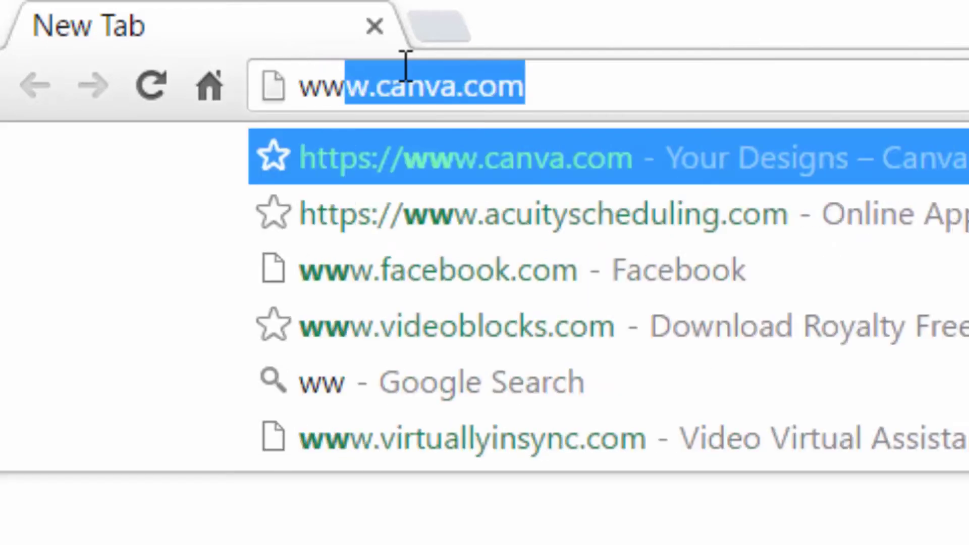
type(".virtually")
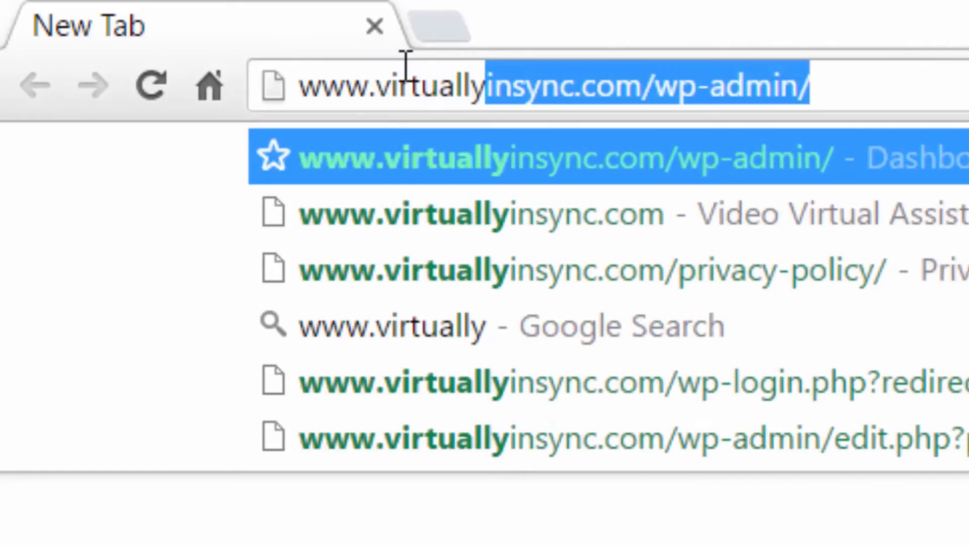
type("insync.c")
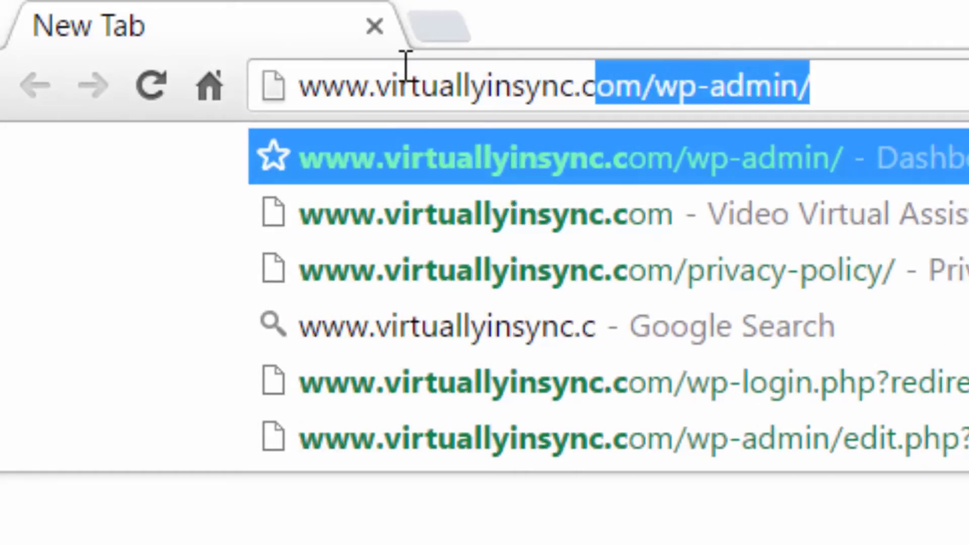
type("om/learn")
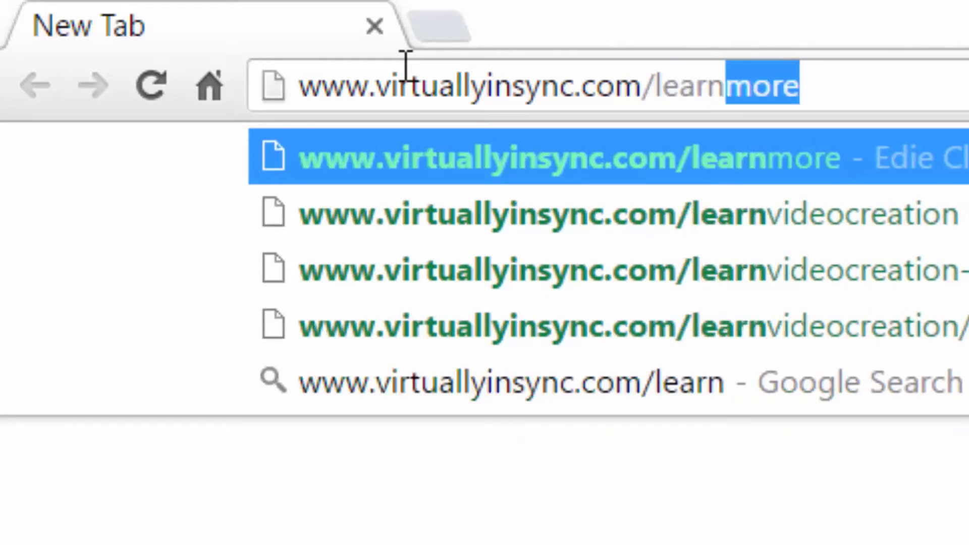
type("more")
key("Return")
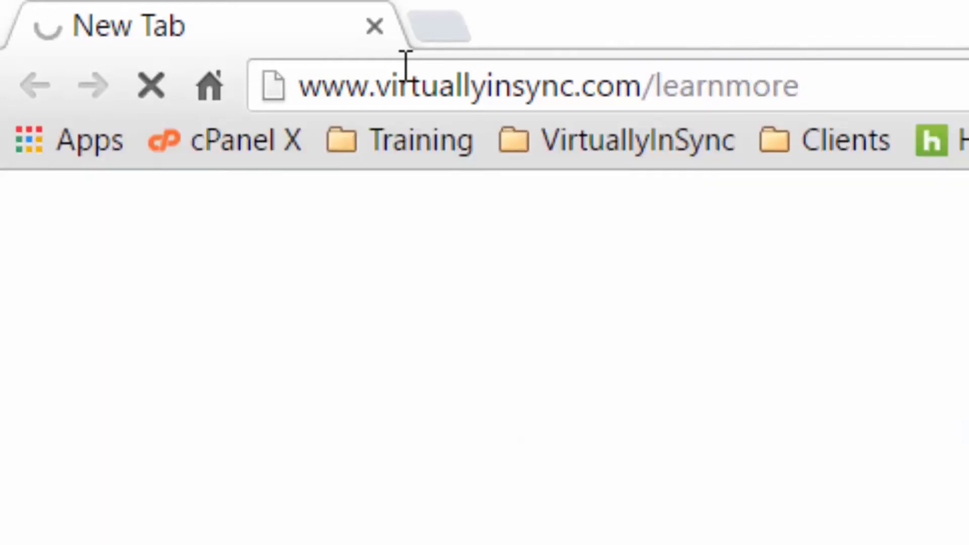